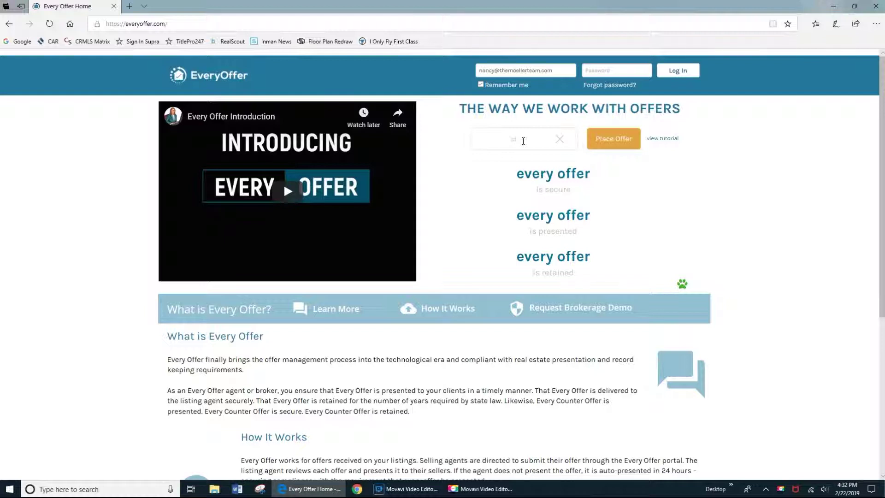
Enter the MLS number 456 into the home page's offer search box.
type("456")
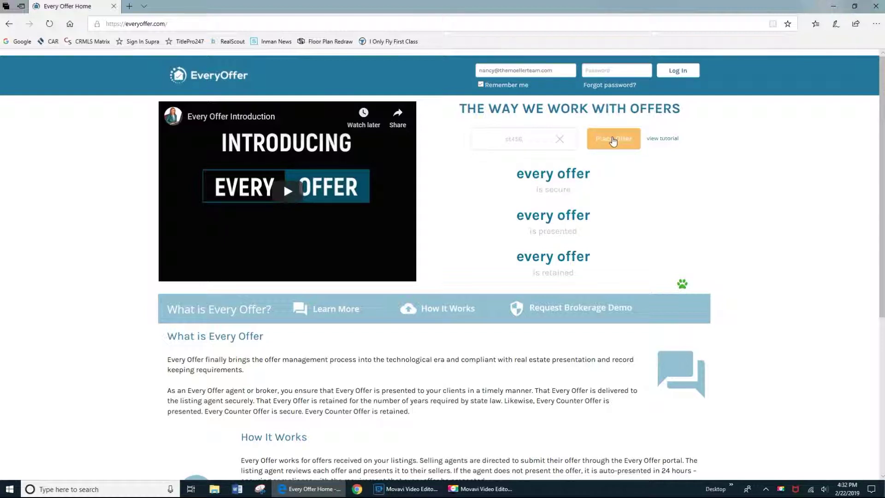
Search for the $795,000 listing and start placing an offer on it.
left_click(613, 139)
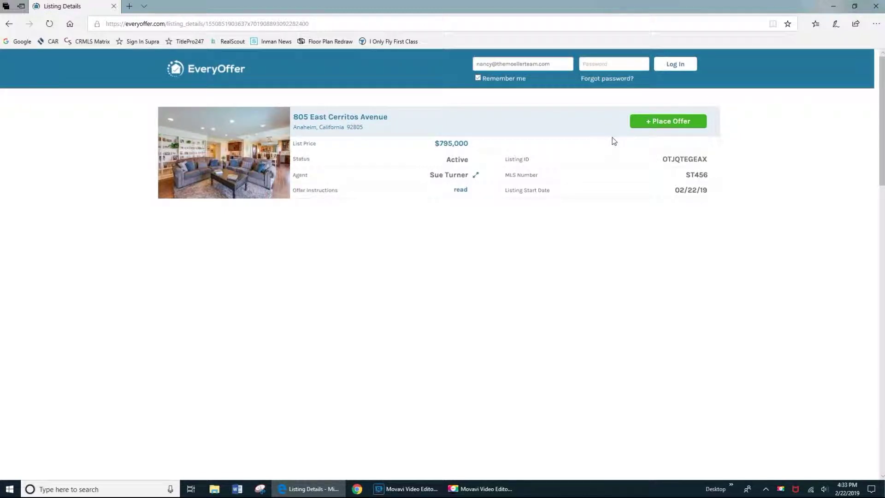
left_click(675, 121)
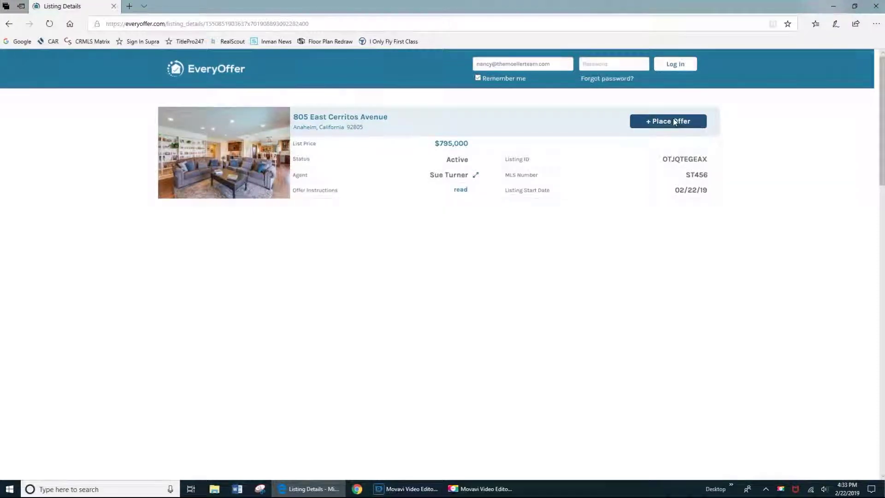
left_click(674, 121)
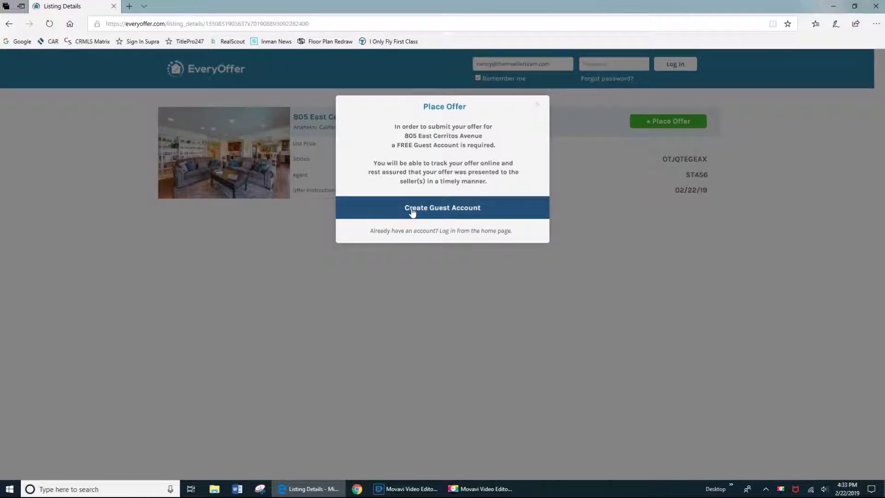
Start a free guest account with the agent's first and last name, brokerage name and brokerage address.
left_click(442, 208)
left_click(398, 142)
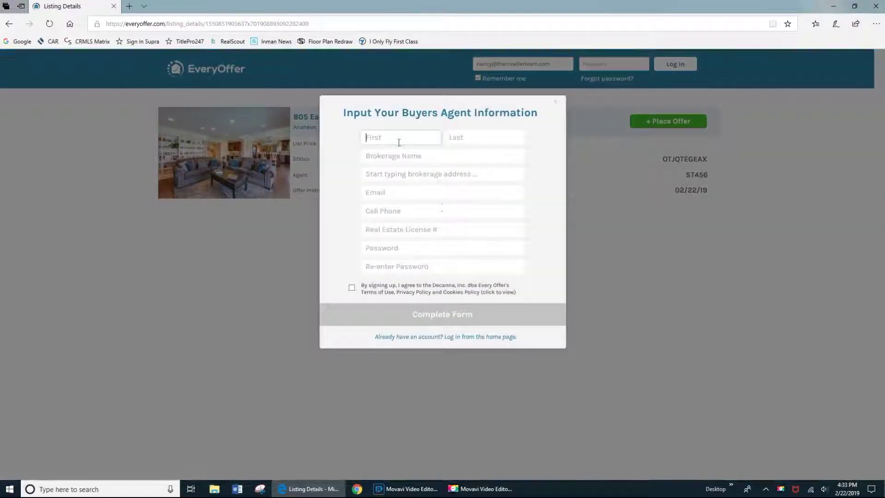
key("Tab")
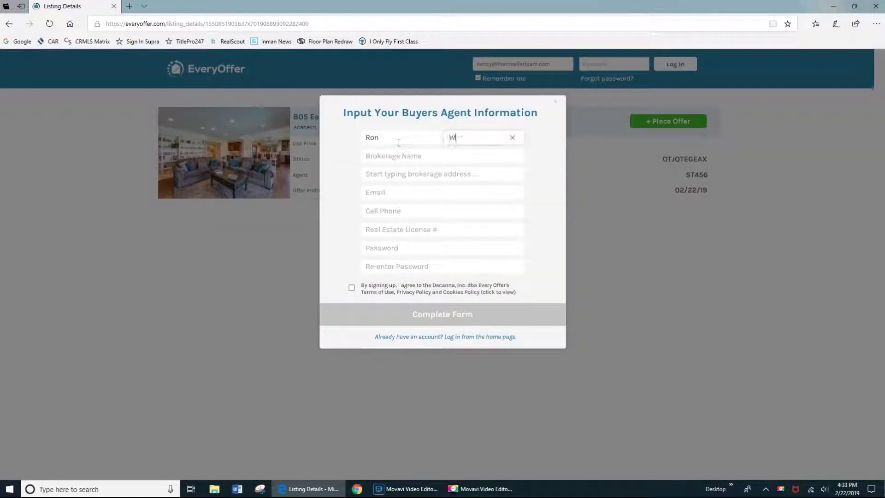
key("Tab")
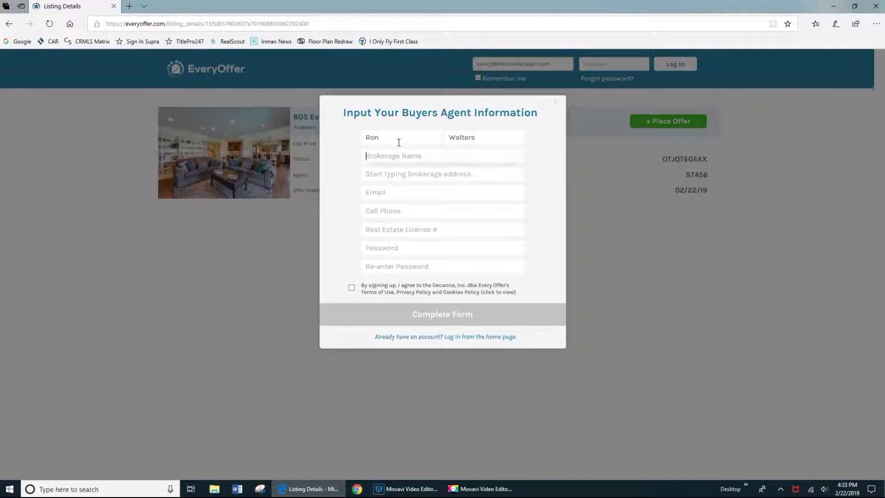
type("Walters Real Estate")
key("Tab")
left_click(423, 192)
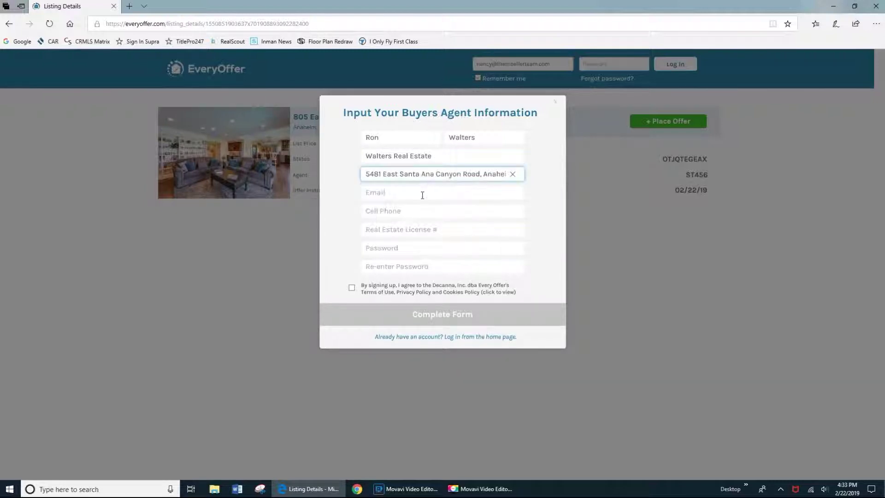
Fill in the agent's e-mail, cell phone, licence number and password, accept the terms, and create the account.
left_click(421, 194)
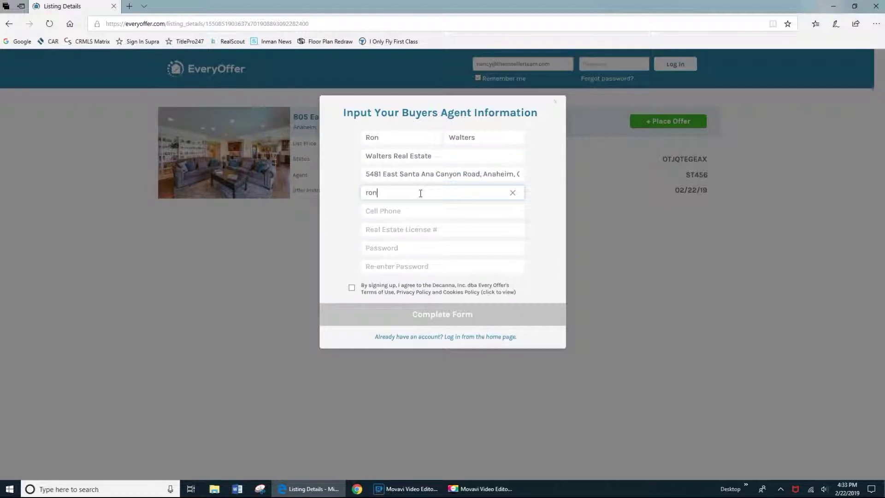
key("Tab")
type("7145551212")
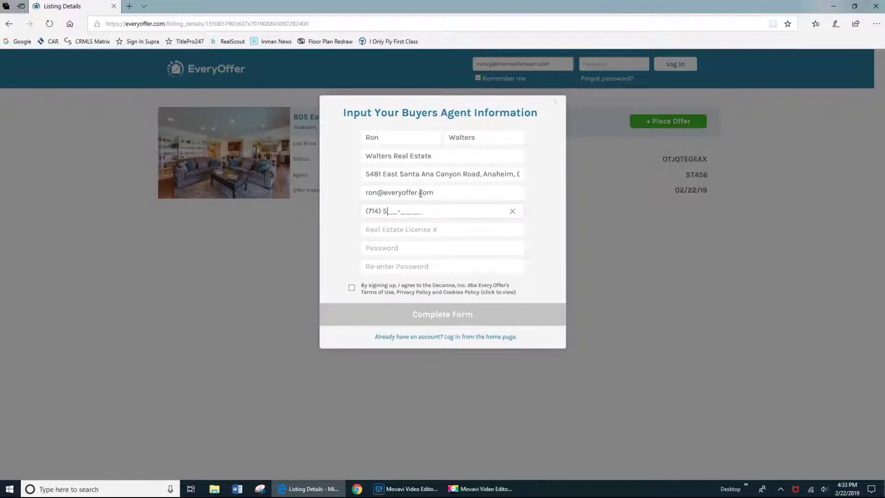
key("Tab")
type("123456789")
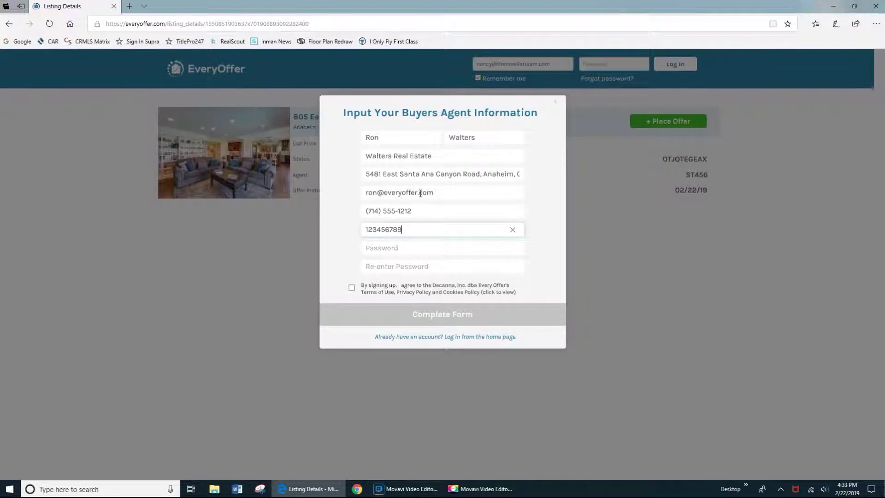
key("Tab")
type("1234")
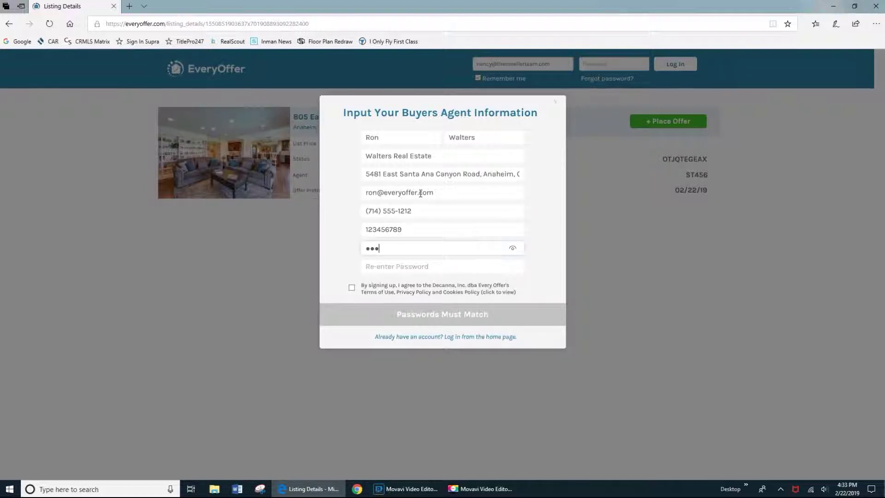
key("Tab")
type("1234")
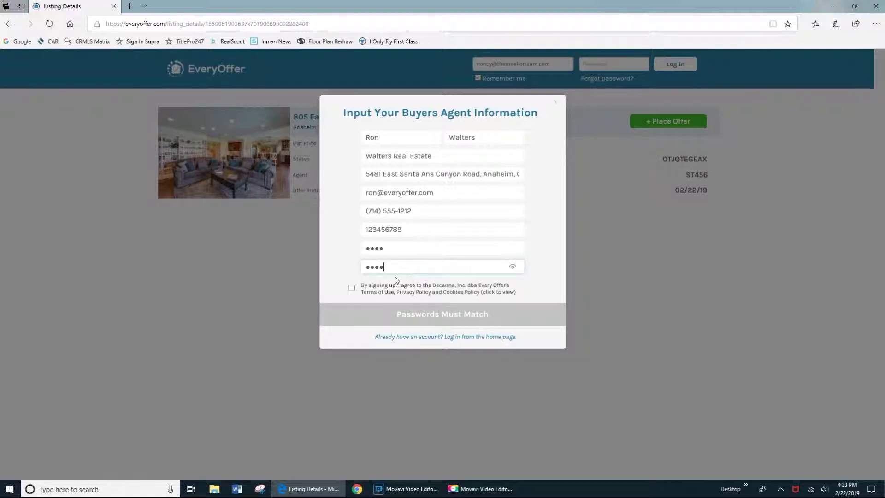
left_click(355, 291)
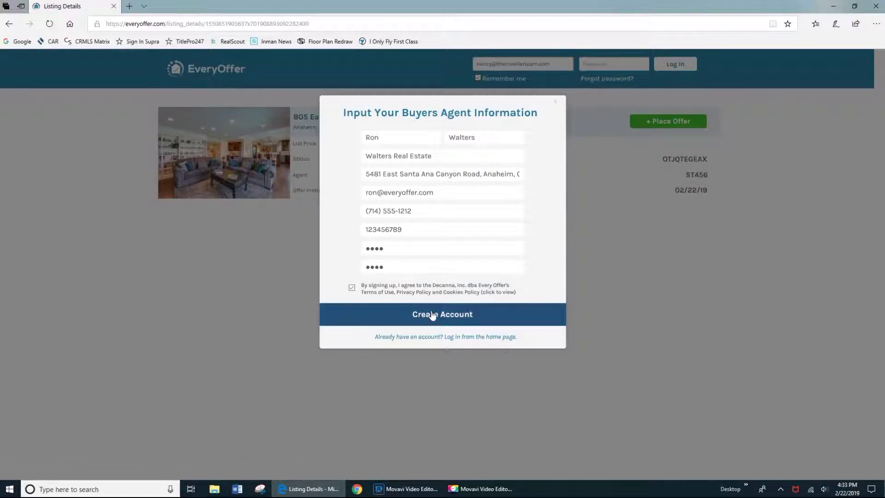
left_click(429, 314)
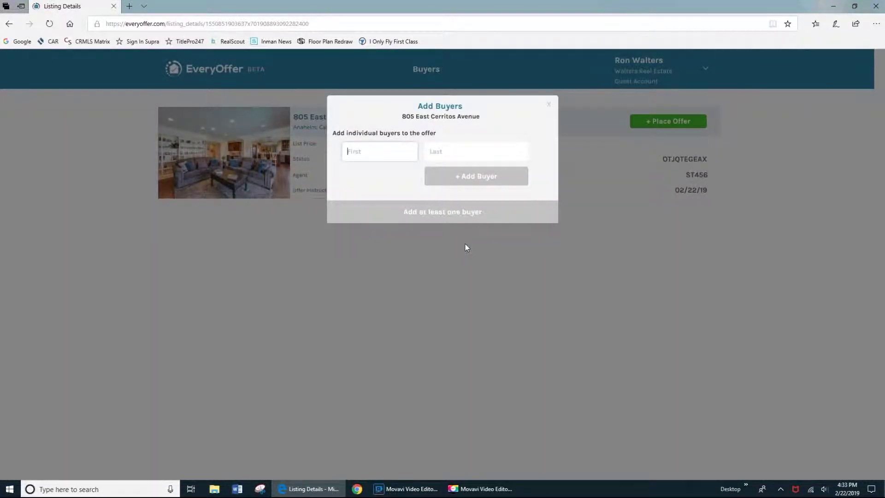
Add the first buyer's first and last name to the buyer list.
key("Tab")
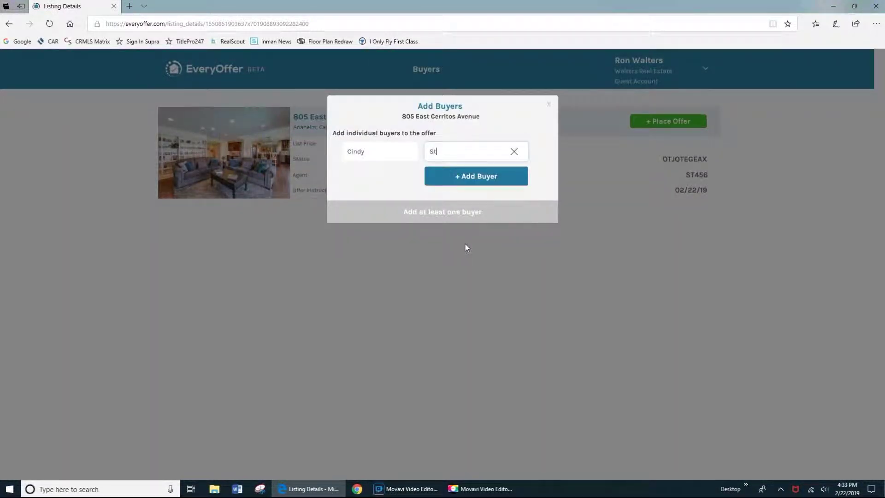
left_click(490, 177)
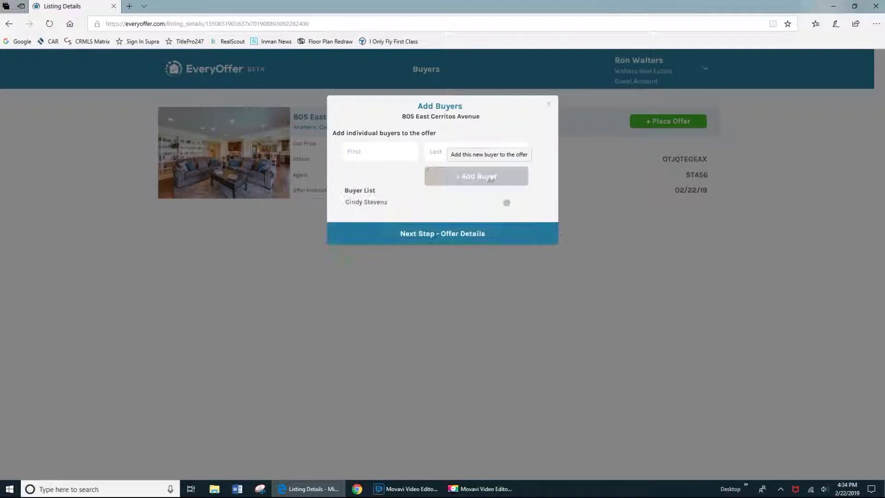
Add a second buyer by name, then continue to the offer details form.
left_click(397, 157)
type("Bu")
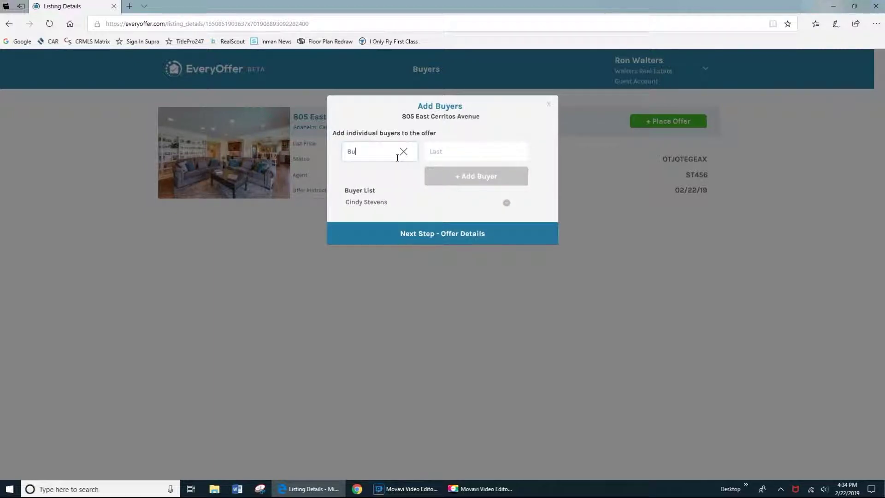
key("BackSpace")
key("Tab")
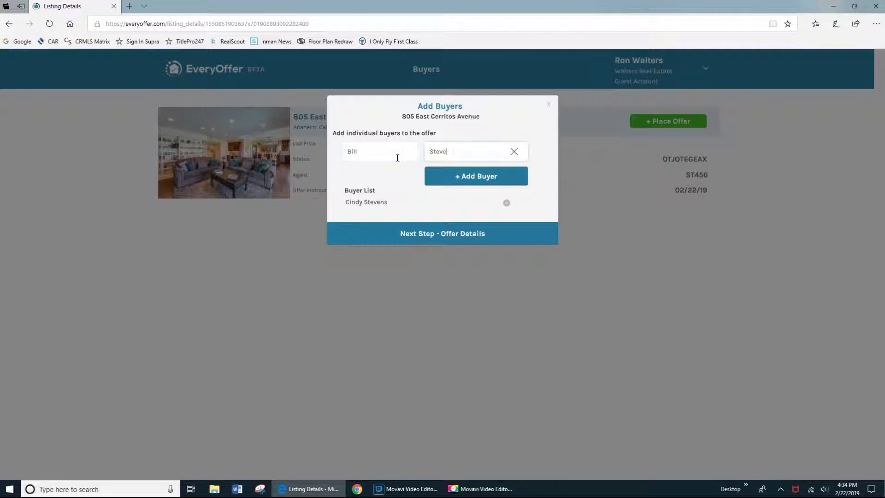
left_click(455, 180)
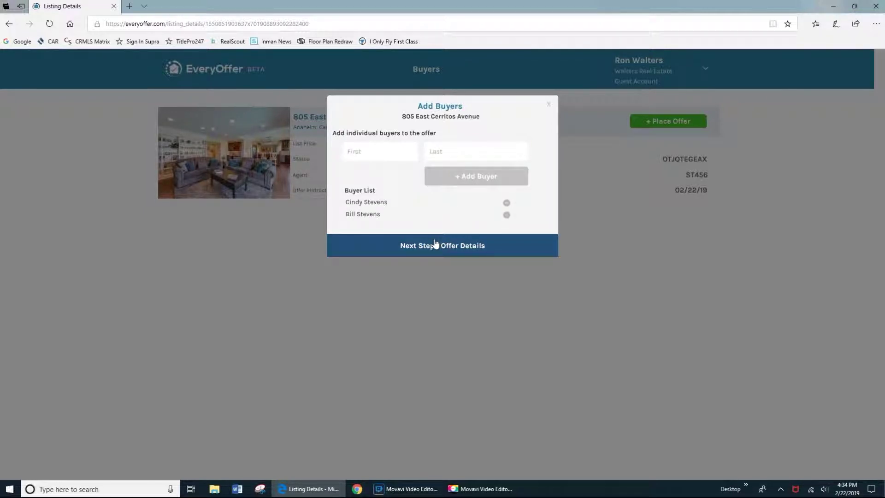
left_click(436, 244)
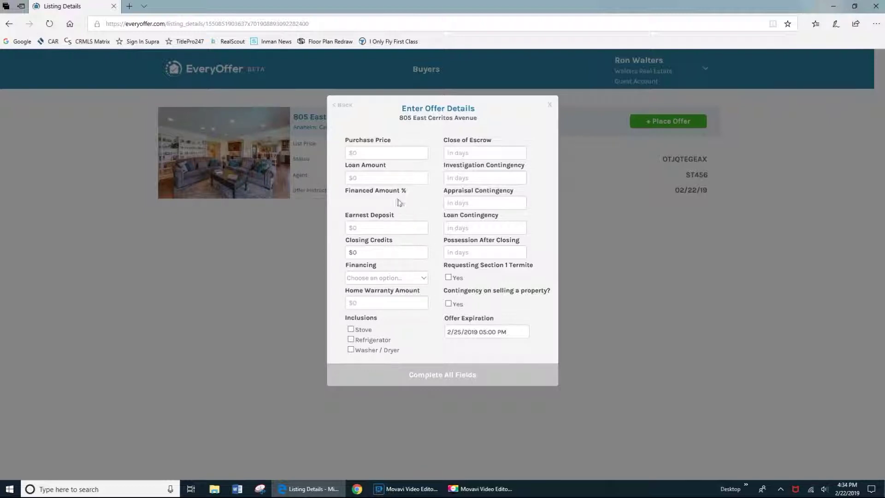
Enter a $1,200,000 price, $800,000 loan, $25,000 deposit, Conventional financing and $600 home warranty.
left_click(366, 154)
type("1200000")
key("Tab")
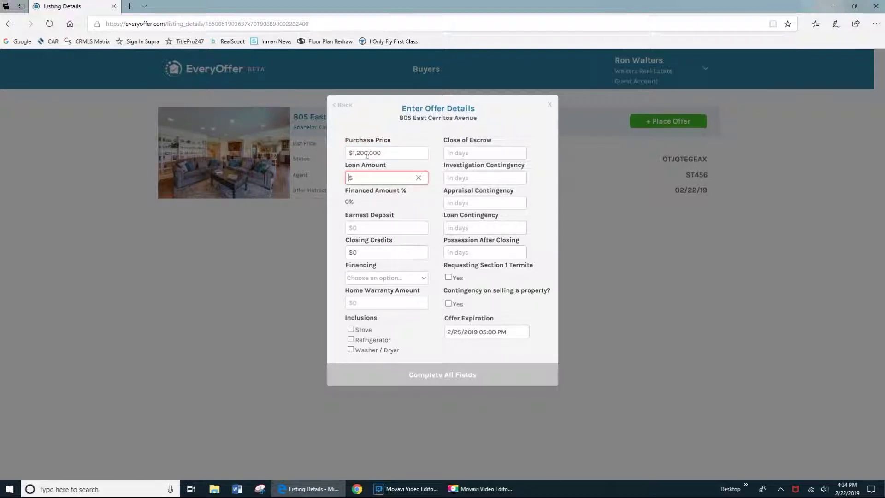
type("8000000")
key("Tab")
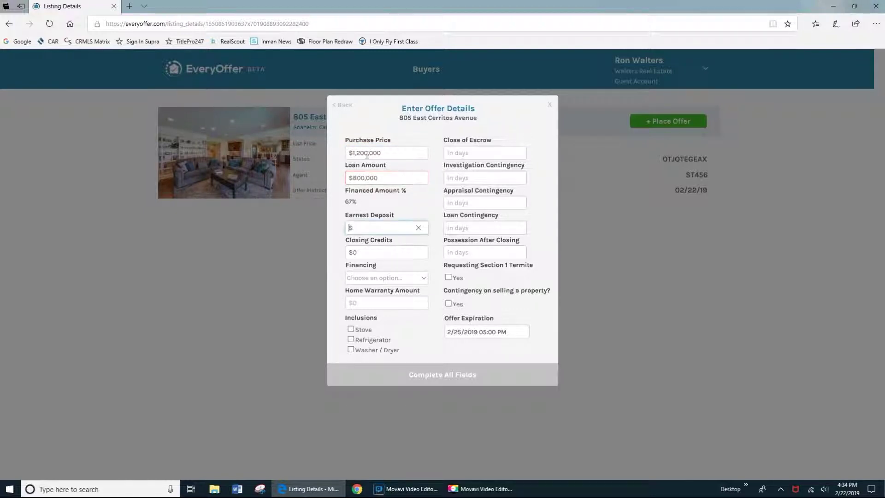
type("25000")
key("Tab")
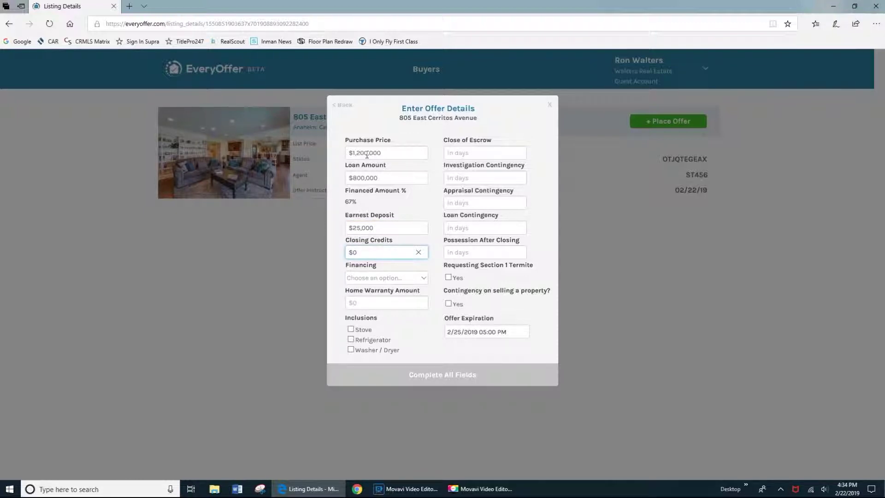
key("Tab")
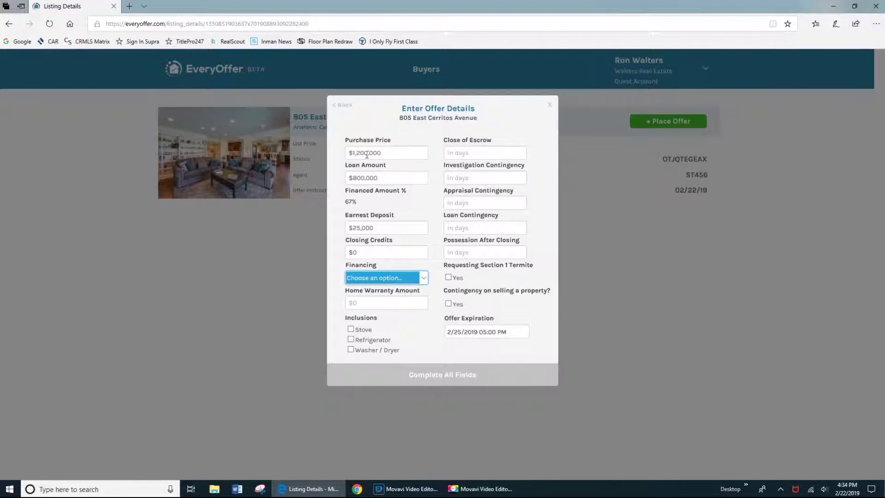
key("Down")
key("Tab")
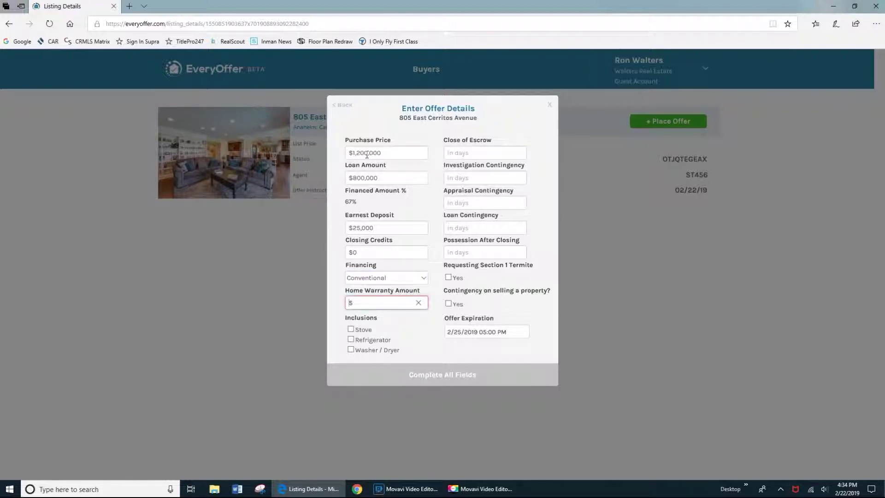
type("600")
Include stove, refrigerator and washer/dryer; set 30-day escrow, 17/21/21-day contingencies and 3-day possession.
left_click(352, 329)
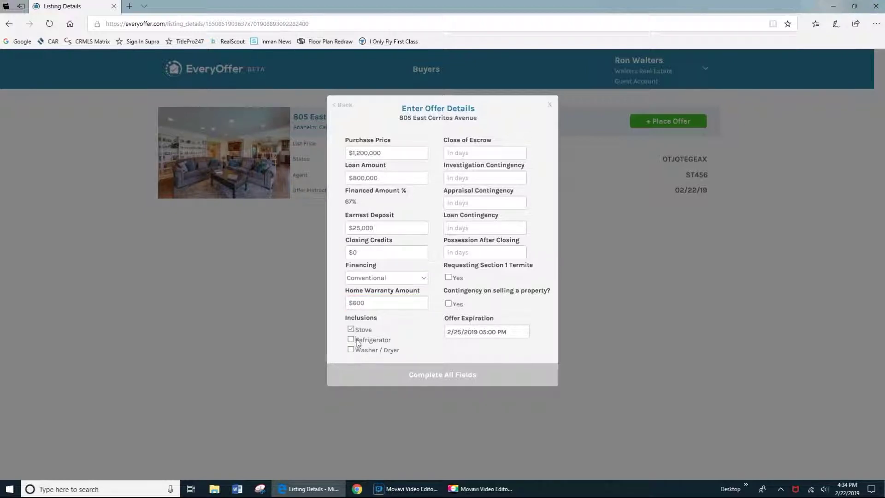
left_click(352, 340)
left_click(352, 350)
left_click(467, 153)
type("30")
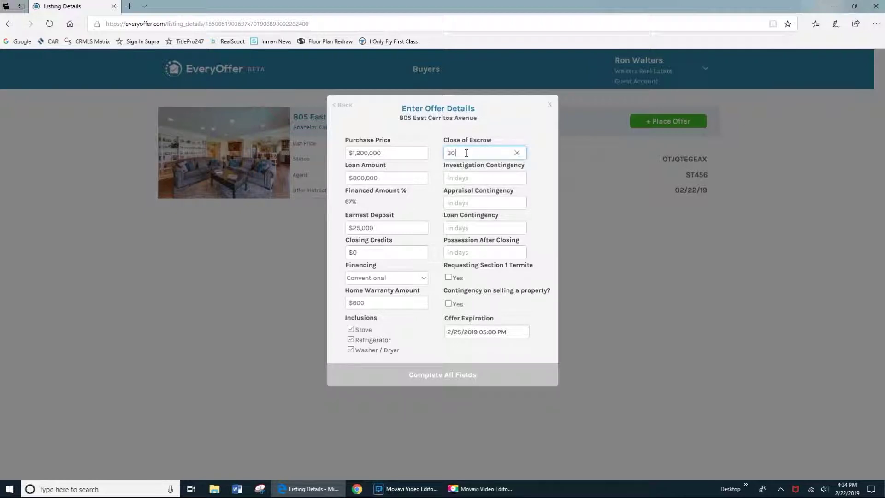
left_click(460, 174)
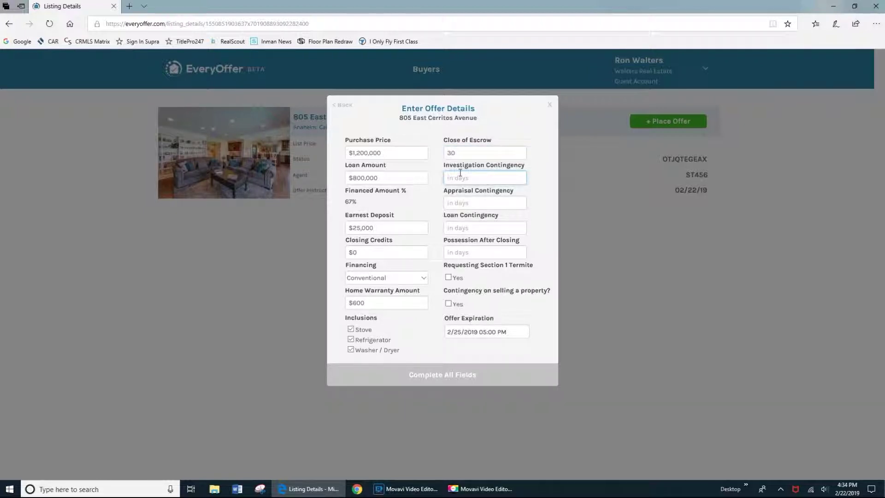
type("17")
key("Tab")
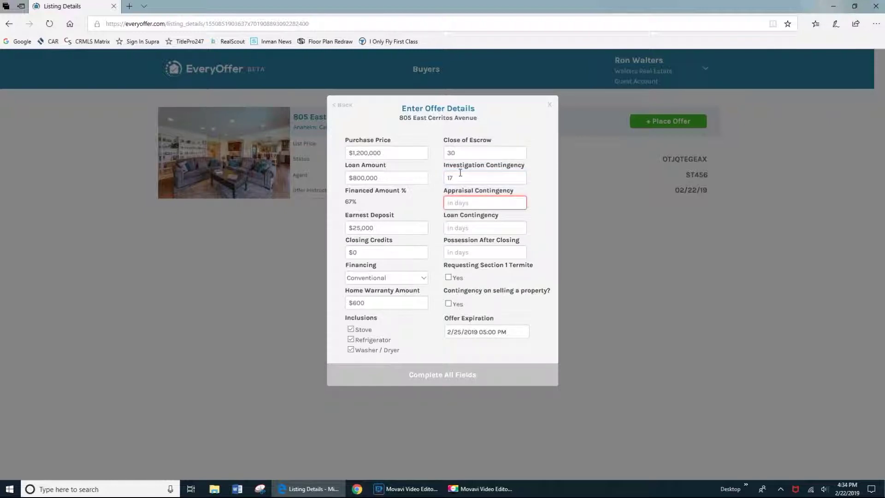
type("21")
key("Tab")
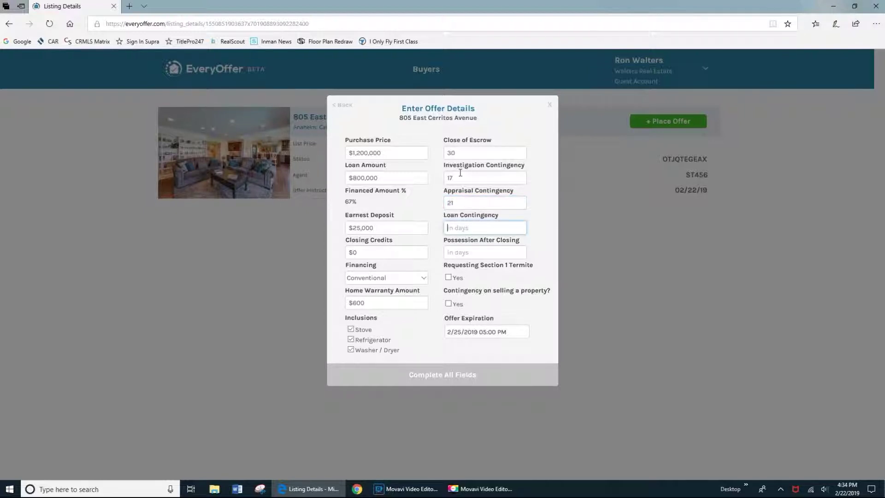
type("21")
key("Tab")
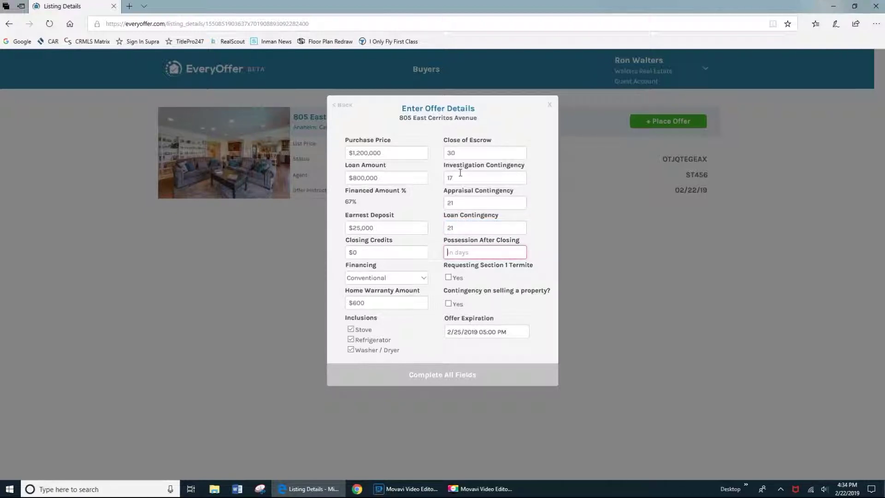
type("3")
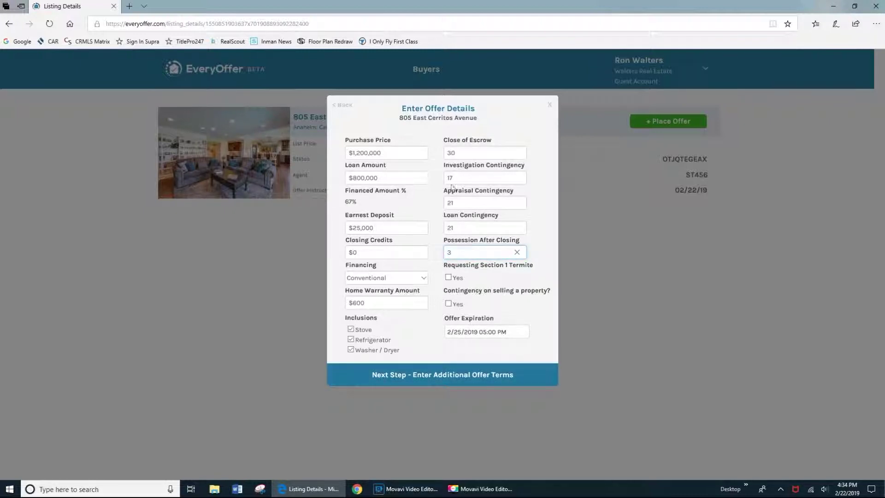
Request a Section 1 termite inspection, set offer expiration to February 25, and continue to additional terms.
left_click(448, 278)
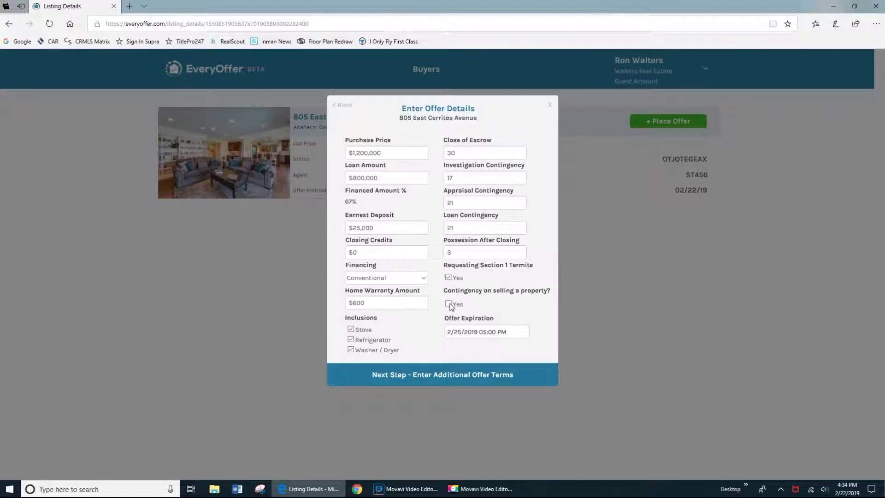
left_click(467, 334)
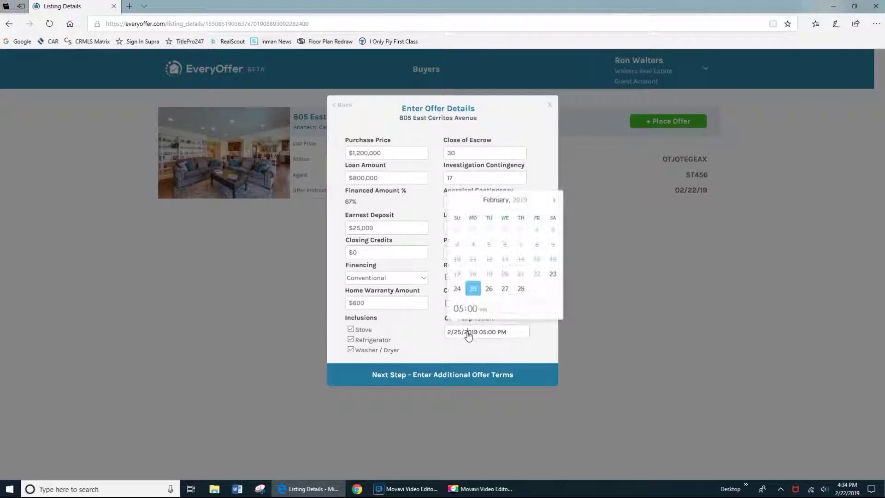
left_click(473, 289)
left_click(429, 342)
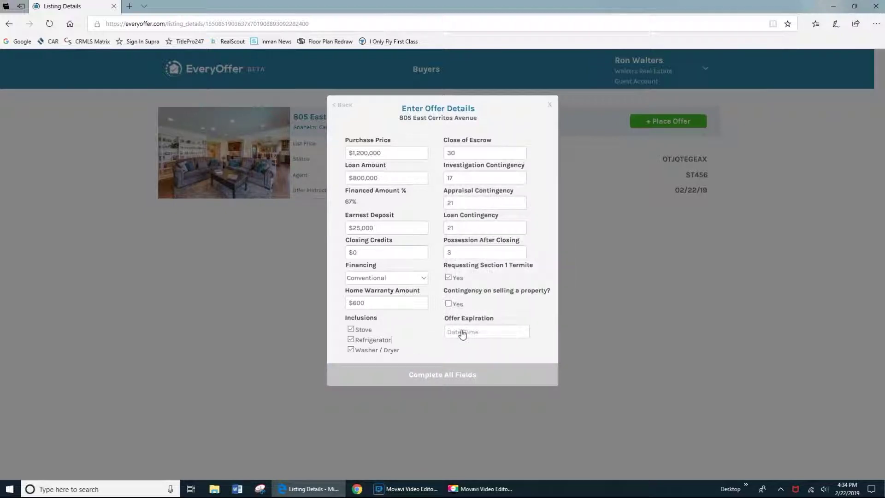
left_click(466, 332)
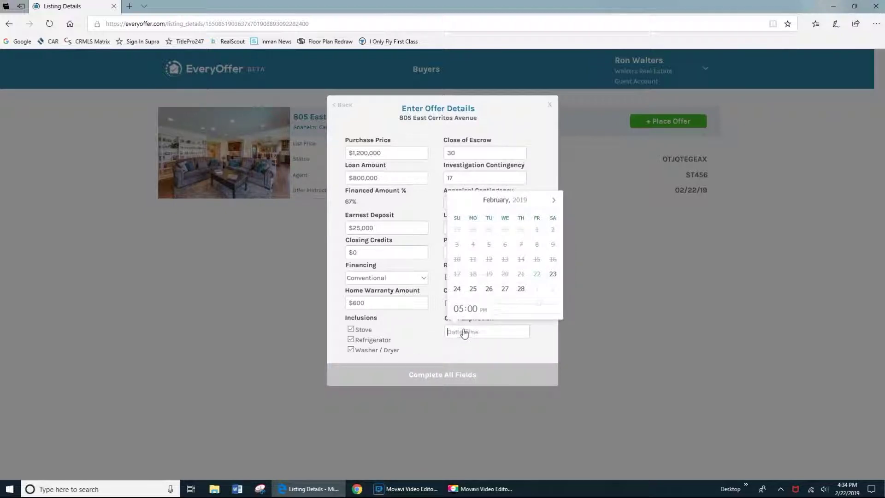
left_click(473, 289)
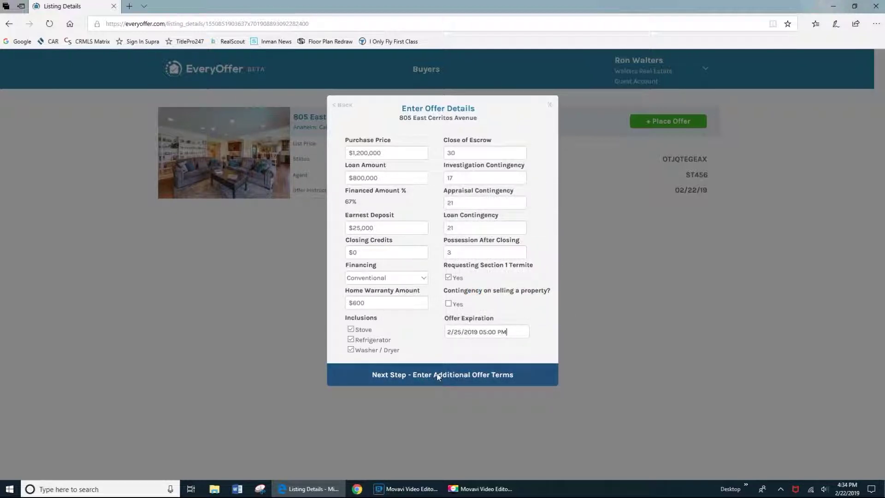
left_click(433, 375)
left_click(406, 194)
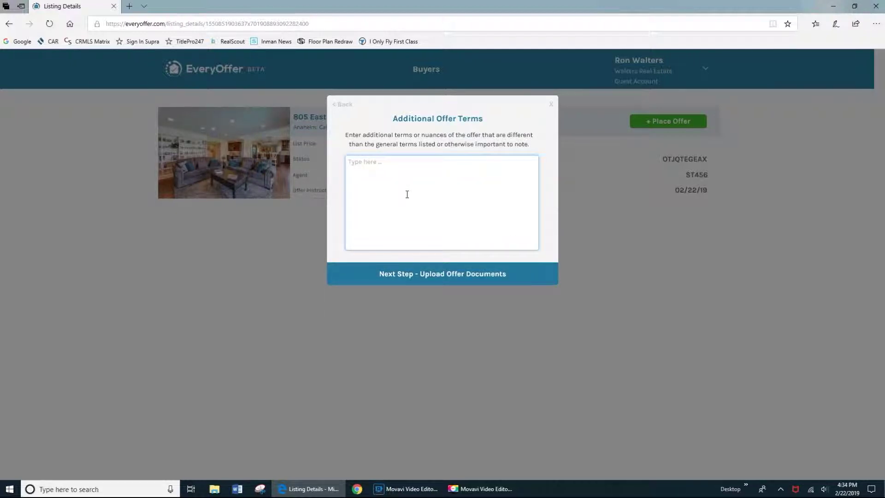
Add the term 'Buyer can allow seller to lease back for up to 29 days' and continue to uploads.
type("Buyer can allow seller to lease bk")
key("BackSpace")
type("ack for up to ")
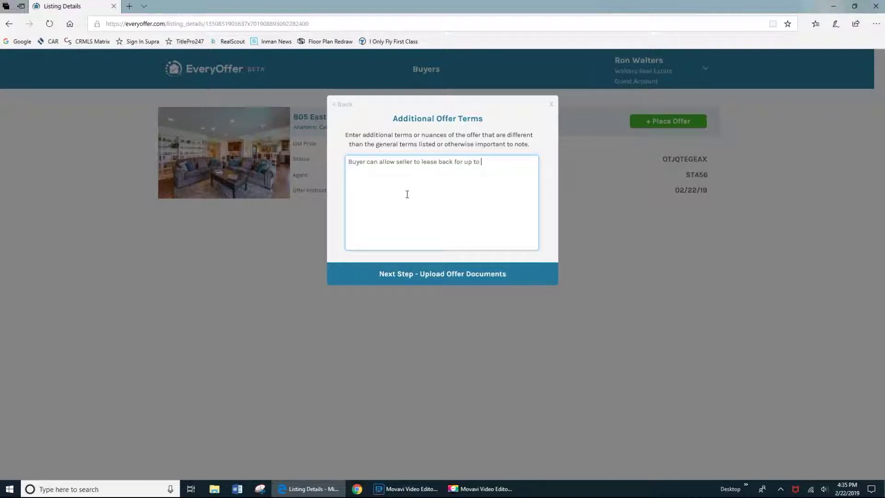
type("29 days.")
left_click(439, 272)
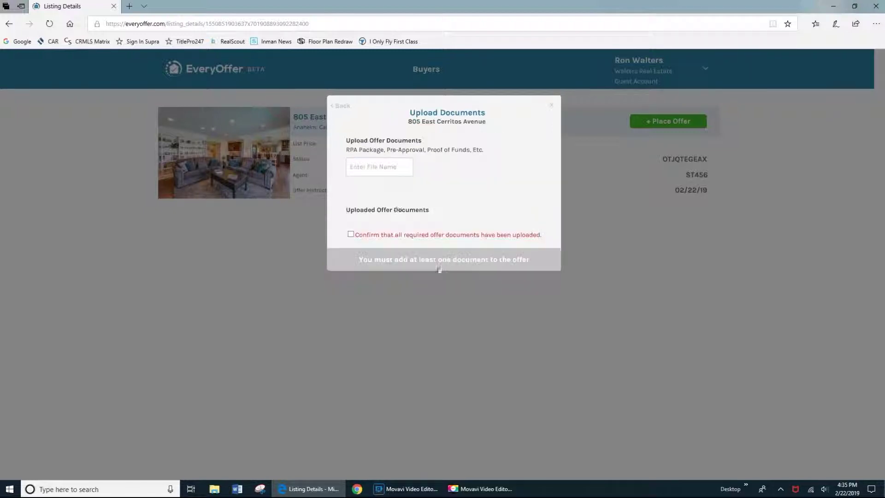
Upload documents named RPA Package, Approval and Proof of Funds, confirm them, and continue to the email.
left_click(387, 167)
type("R")
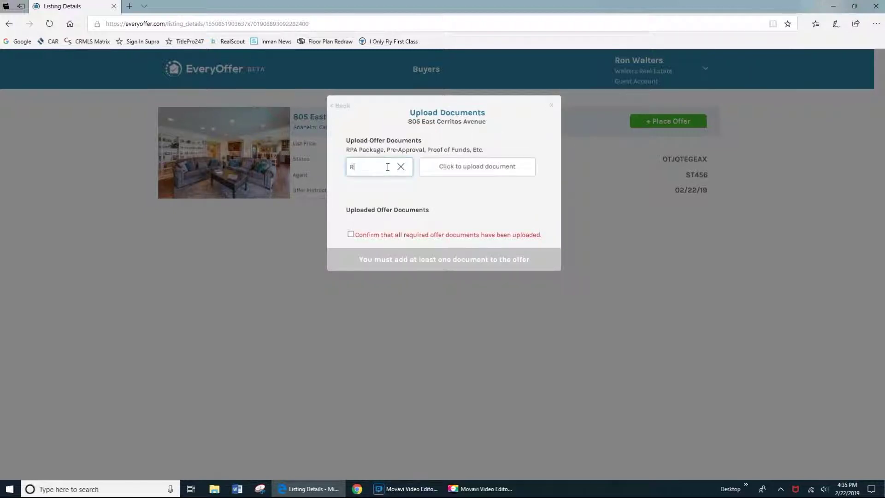
type("PA Package")
left_click(466, 170)
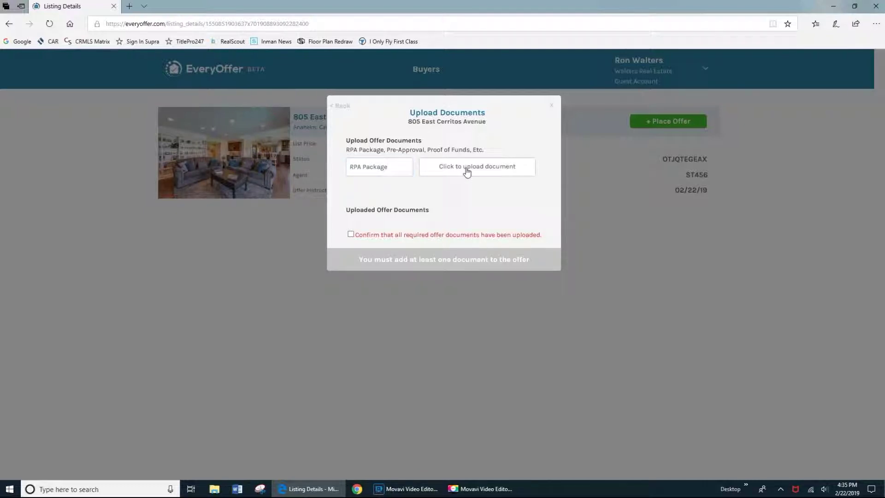
left_click(387, 166)
type("Approv")
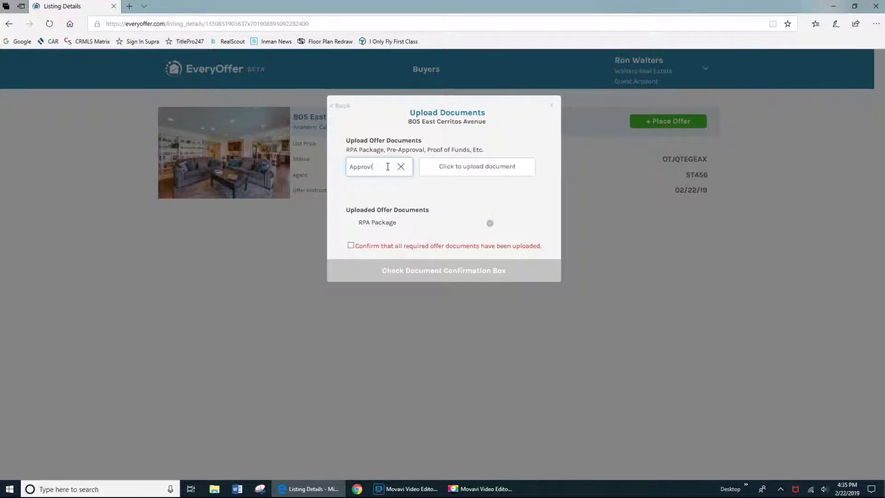
type("al")
key("Return")
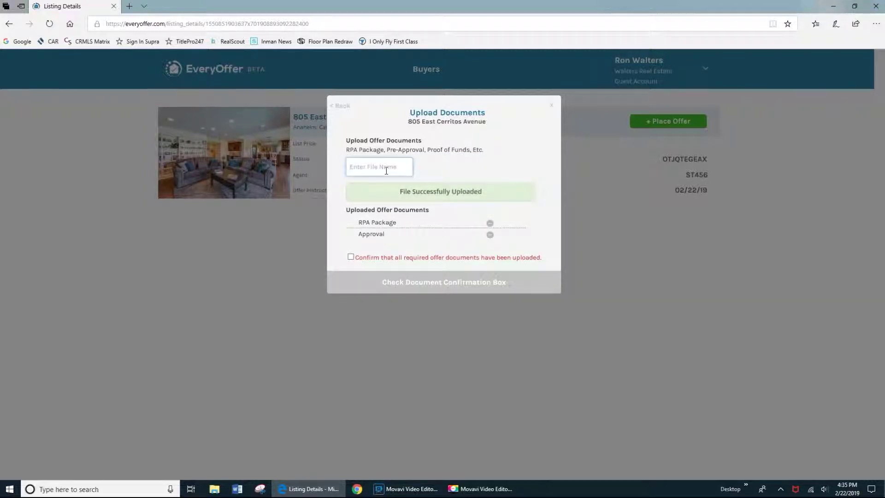
type("Proof of Fu")
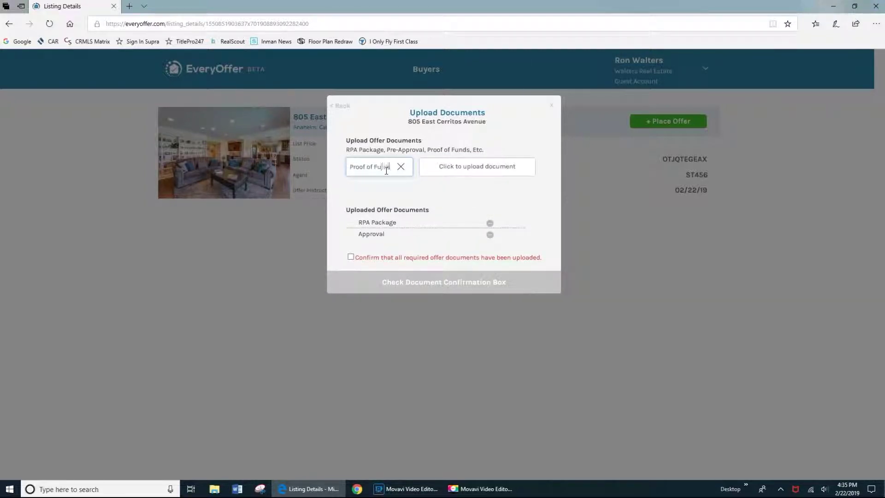
type("nds")
left_click(461, 171)
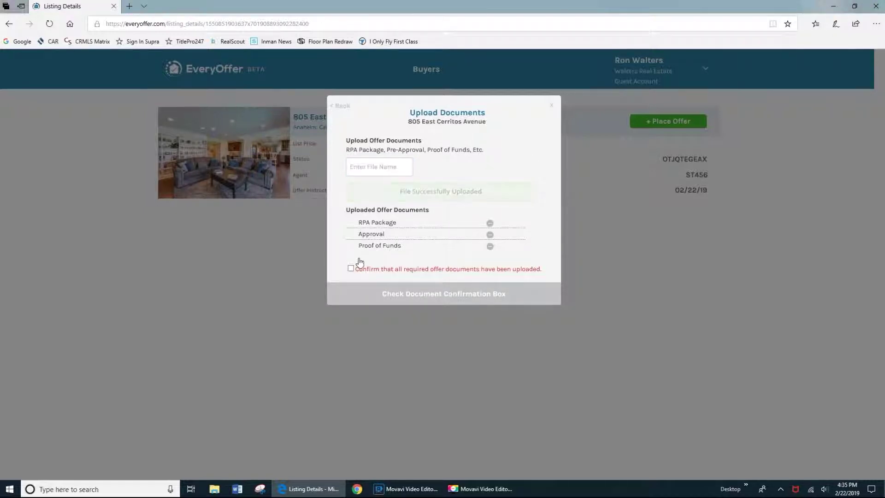
left_click(351, 269)
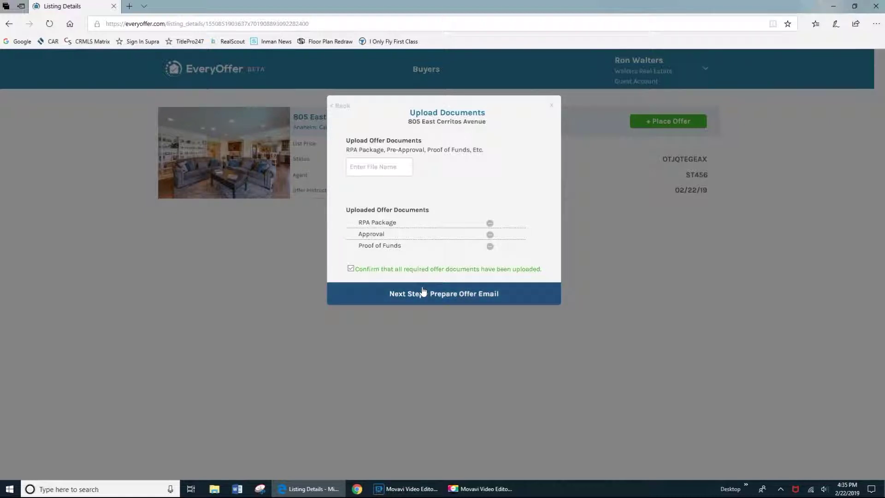
left_click(423, 291)
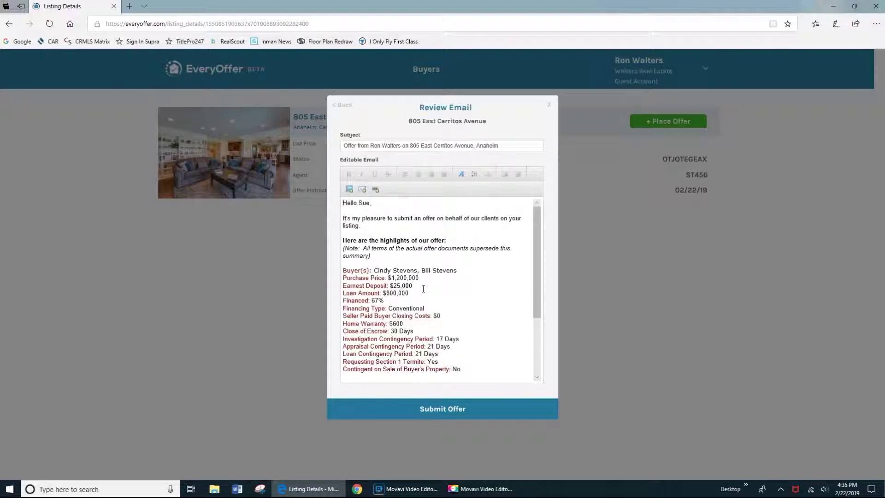
Insert 'My buyers love the view!' and '(or sooner!)' into the email, then submit the offer.
left_click(392, 227)
type("My buyers love the view!")
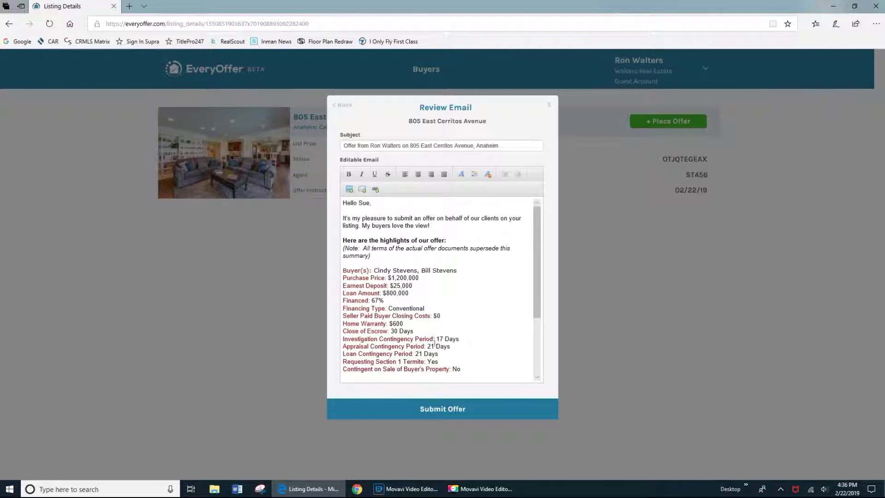
left_click(428, 330)
type("(or sooner!)")
left_click(441, 409)
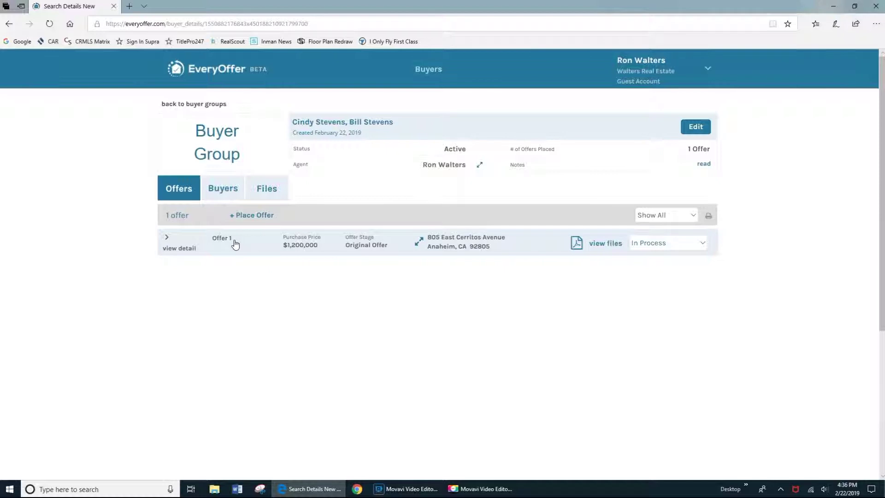
Expand Offer 1's details in the buyer group and open it in the Edit Offer dialog.
left_click(179, 252)
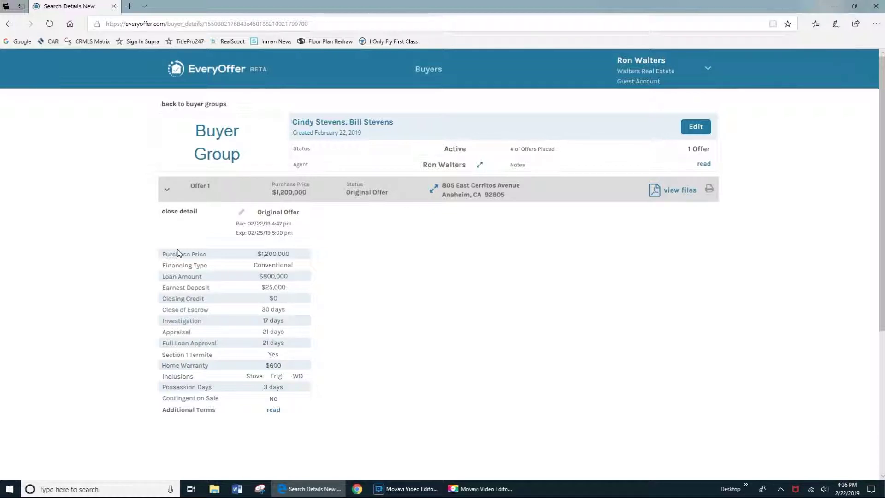
left_click(241, 212)
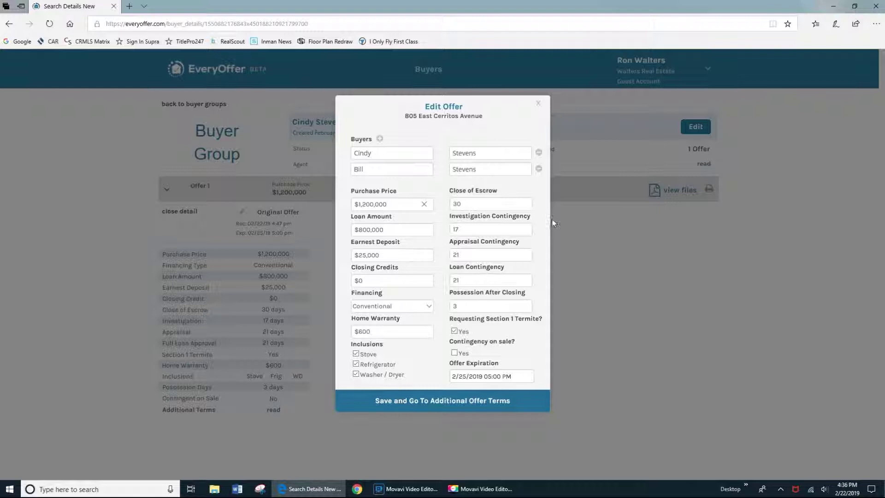
left_click(536, 105)
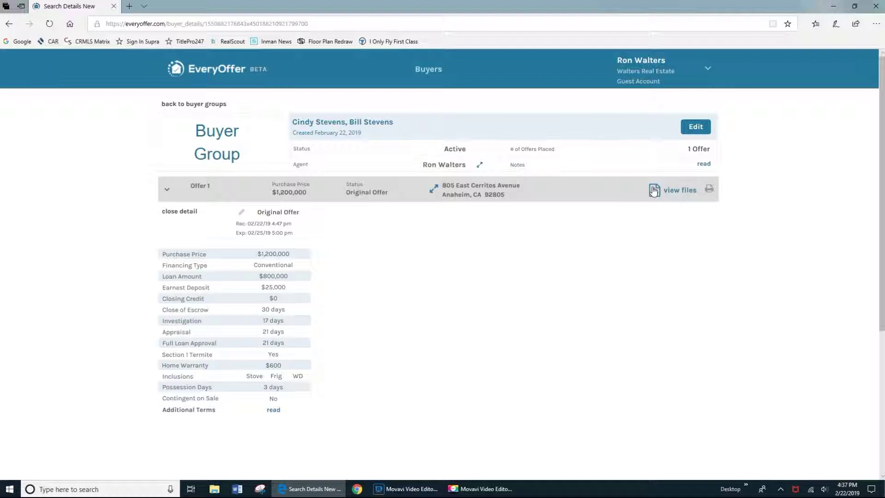
left_click(653, 190)
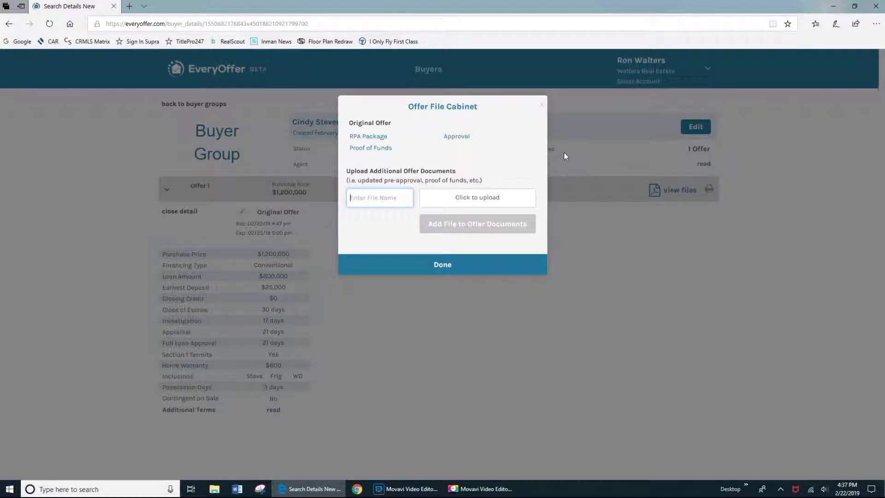
left_click(541, 112)
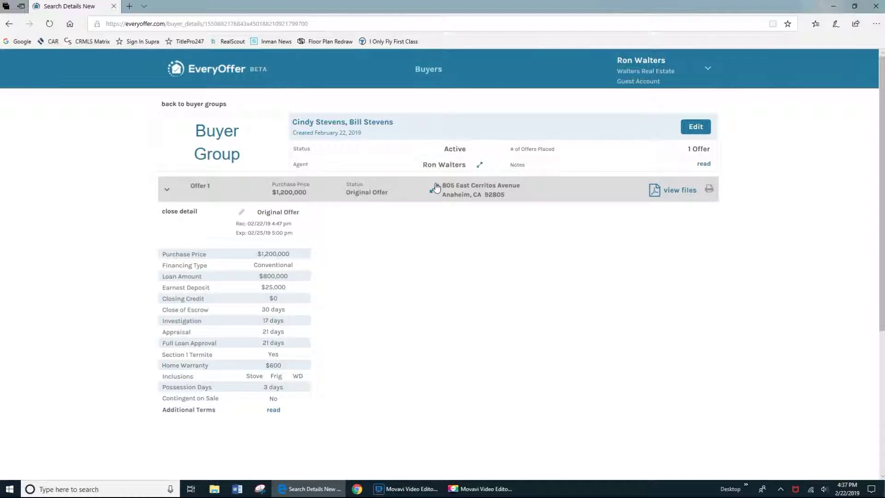
left_click(435, 188)
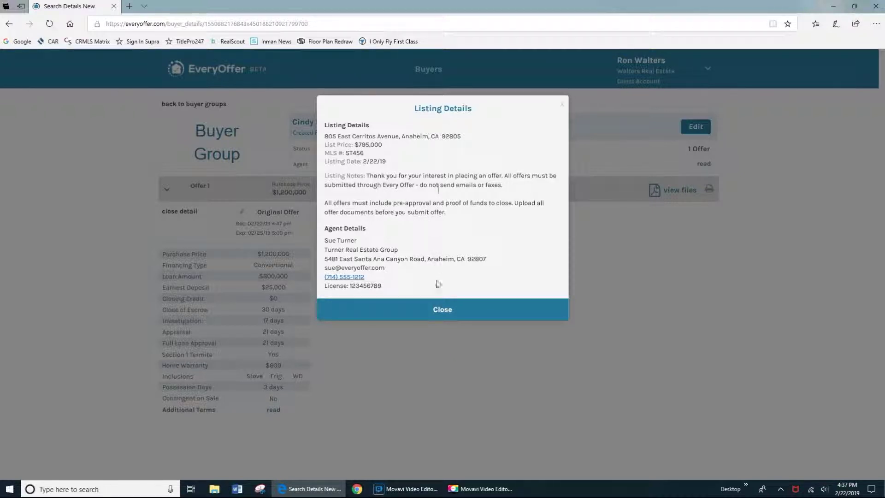
left_click(444, 310)
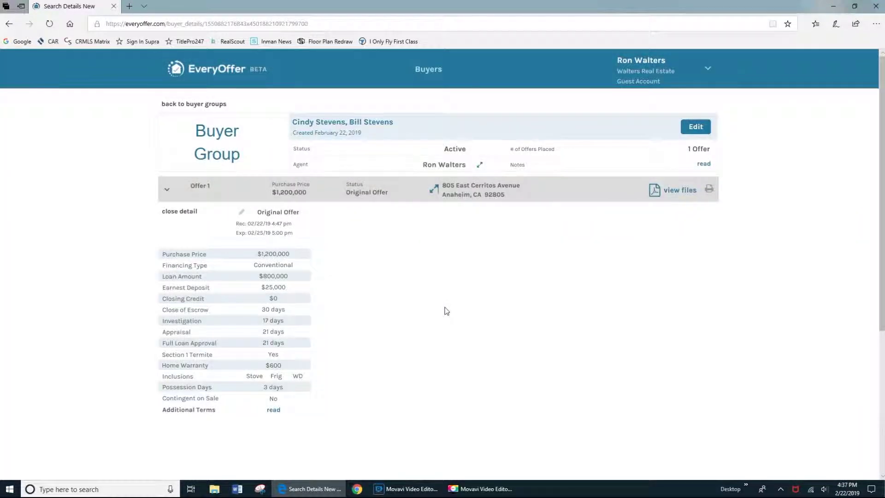